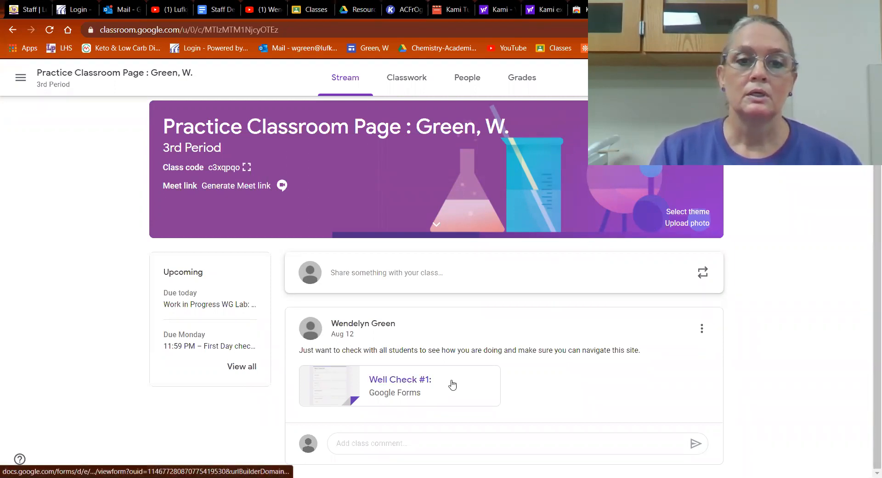
# - Open Lab Measure metric.pdf from the instructions of the Unit 1 assignment "Work in Progress WG Lab: Metric Measure"
pyautogui.click(404, 79)
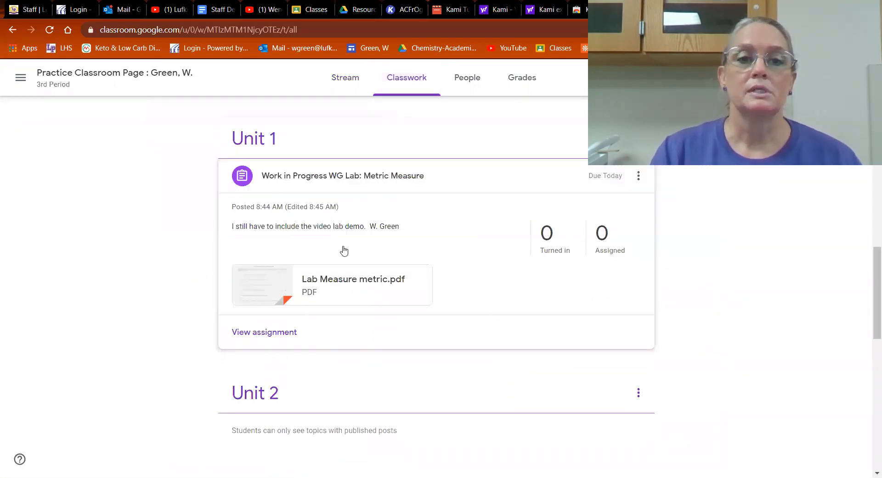
pyautogui.click(265, 335)
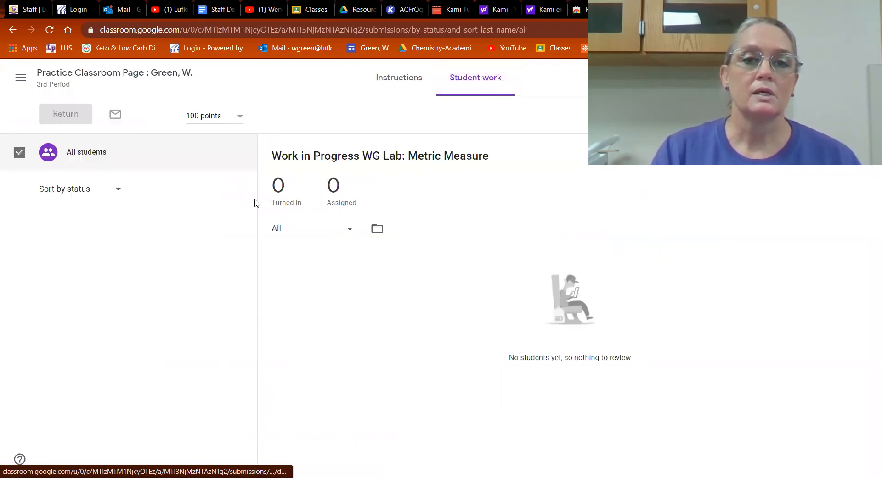
pyautogui.click(394, 74)
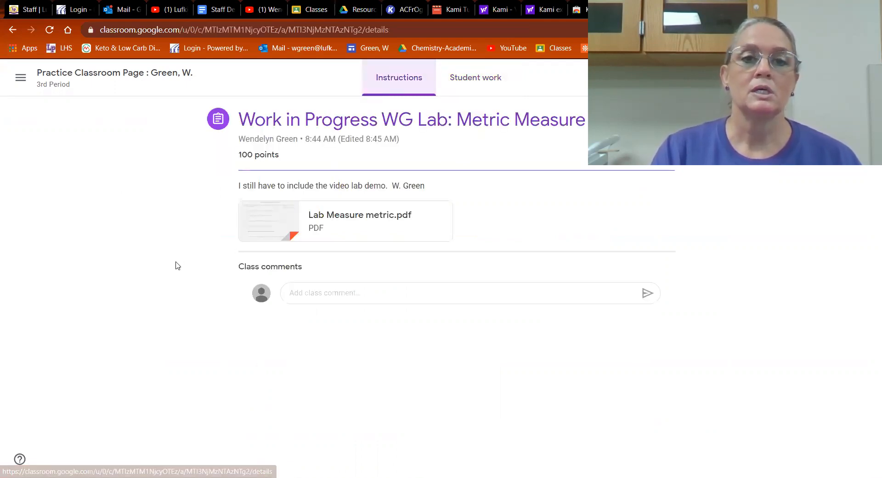
pyautogui.click(264, 229)
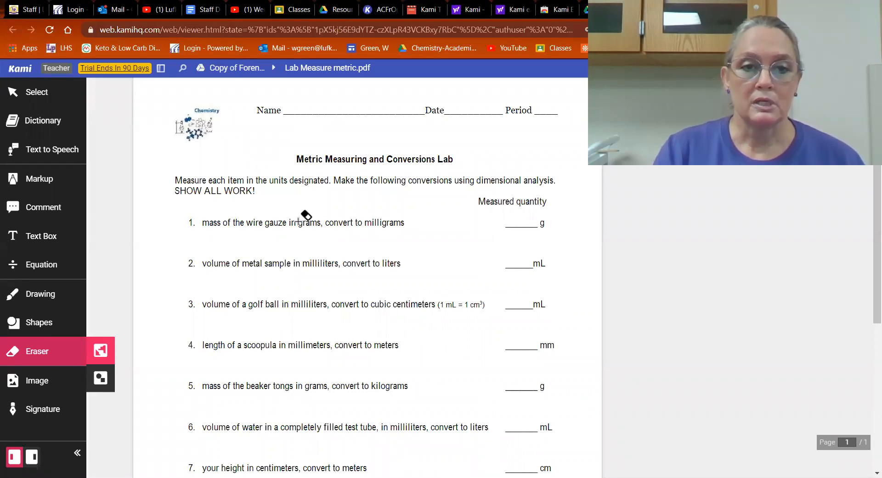
# - Add a red text box over item 1's measured quantity blank, widen it to fit the blank, and enter 34
pyautogui.click(52, 240)
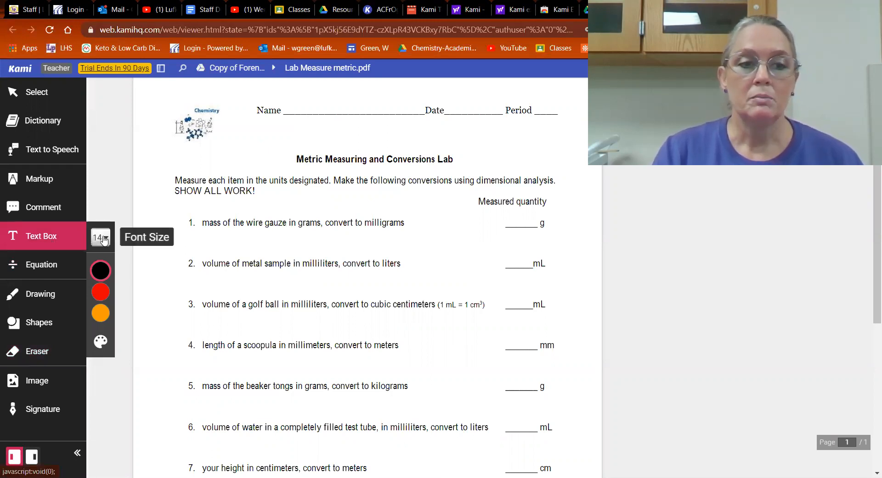
pyautogui.click(101, 272)
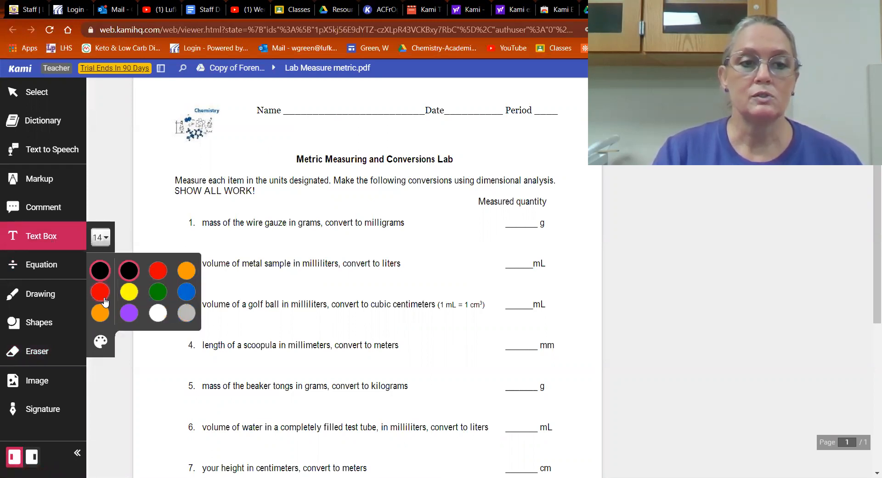
pyautogui.click(104, 297)
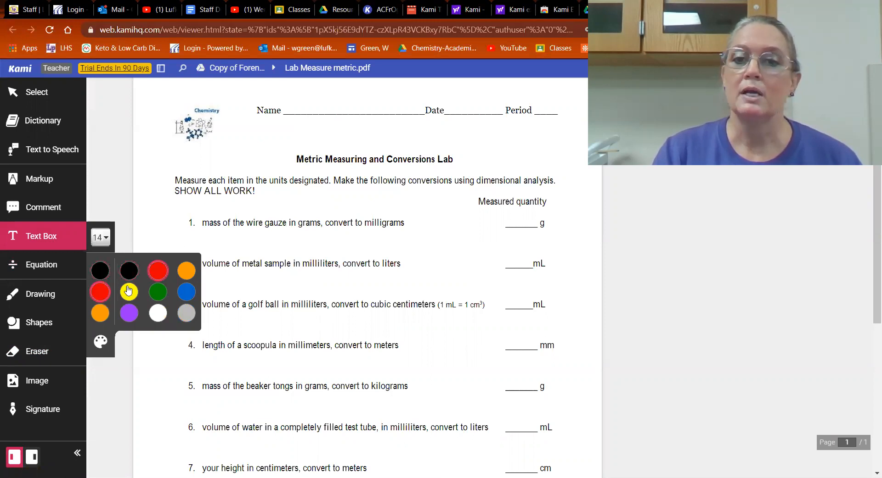
pyautogui.moveTo(496, 212); pyautogui.dragTo(505, 221)
pyautogui.click(505, 220)
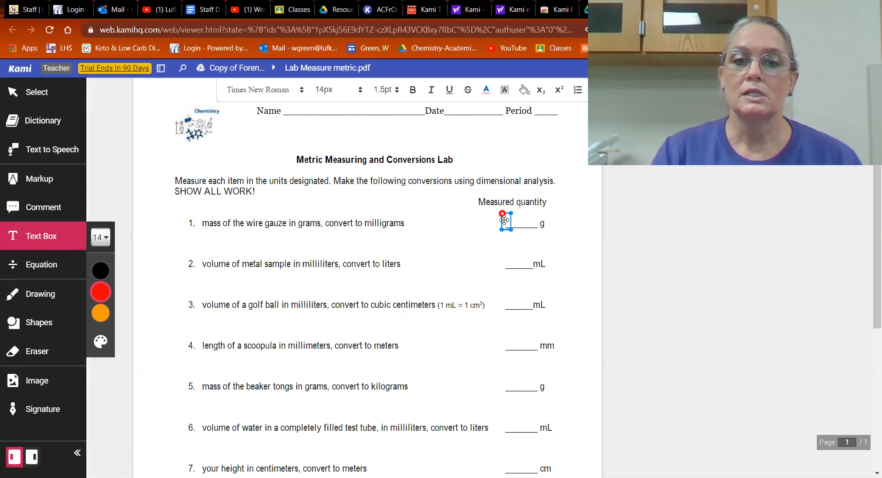
pyautogui.moveTo(511, 229); pyautogui.dragTo(532, 230)
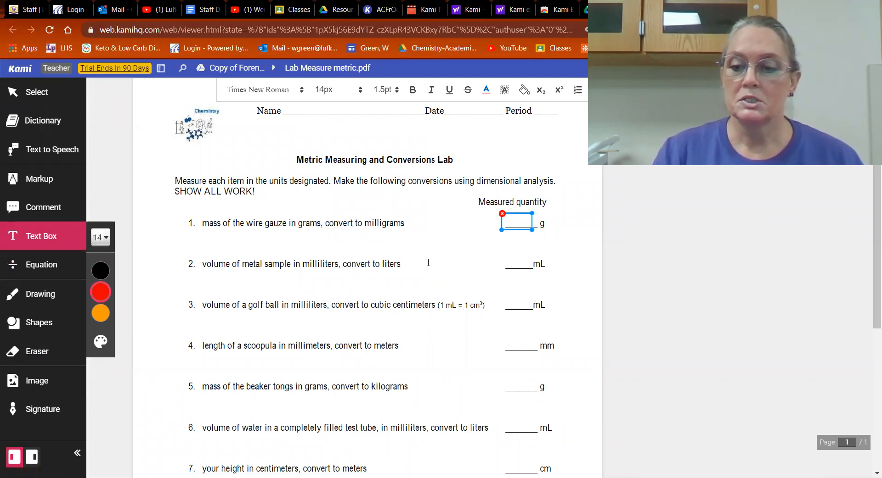
pyautogui.write('34')
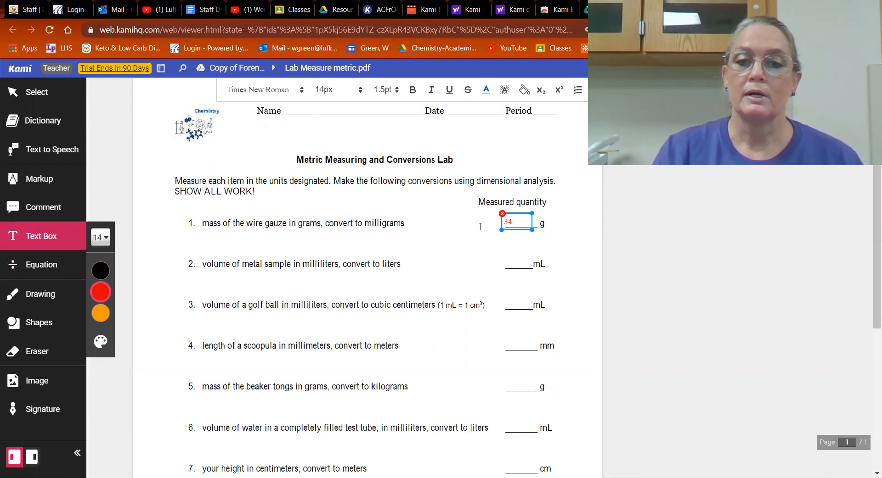
# - Choose 14px as the text size and re-enter 34 in item 1's measured quantity text box
pyautogui.click(105, 239)
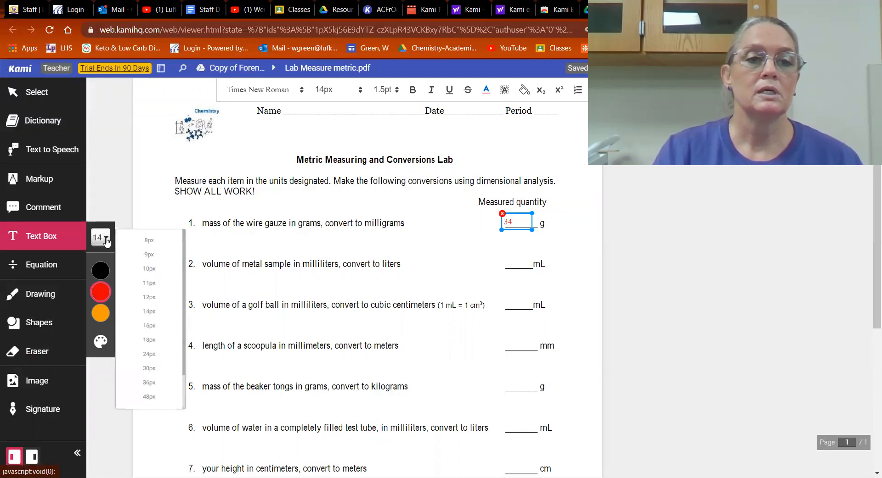
pyautogui.click(145, 313)
pyautogui.press('BackSpace')
pyautogui.press('BackSpace')
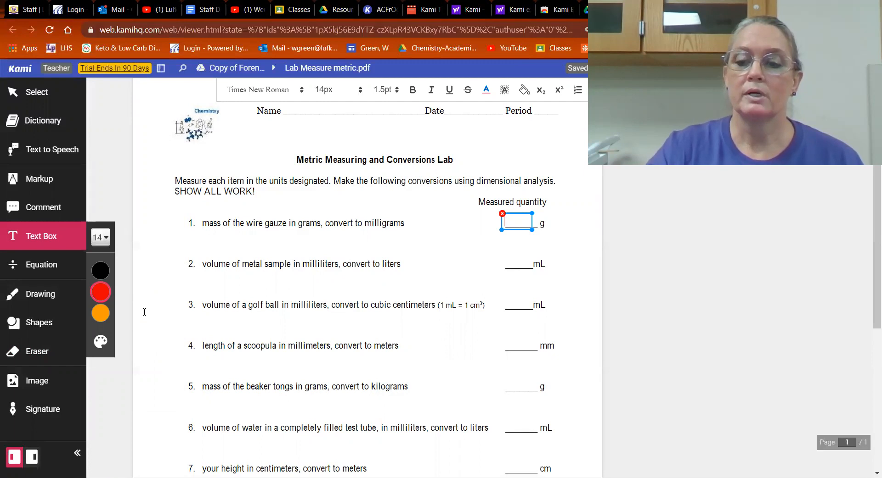
pyautogui.write('34')
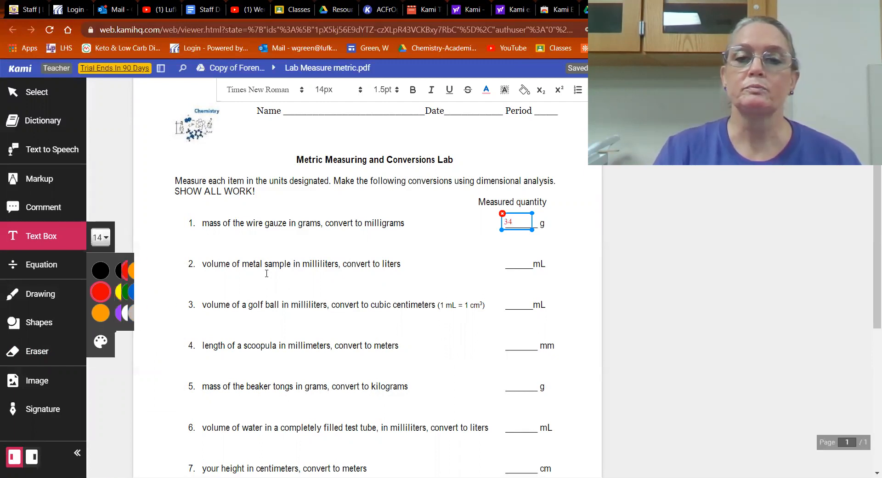
pyautogui.click(366, 245)
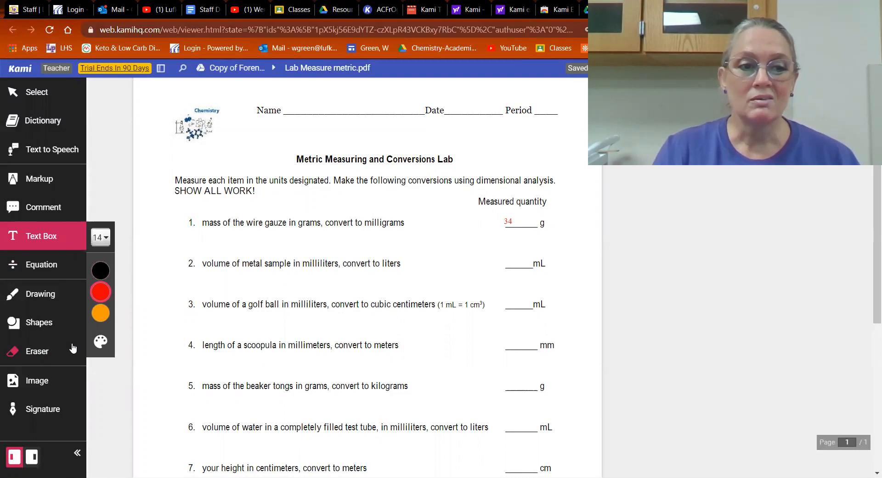
# - Draw a black horizontal line beneath item 1 with the Drawing tool and handwrite 34g at its start
pyautogui.click(40, 303)
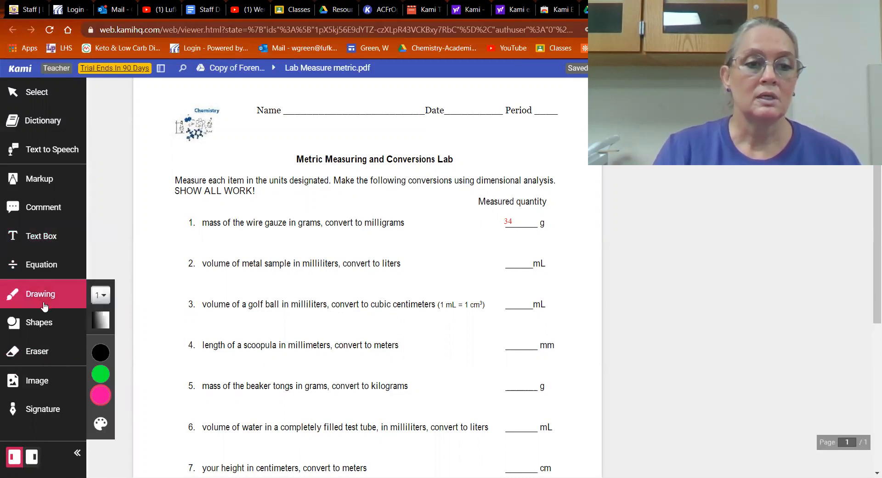
pyautogui.click(100, 399)
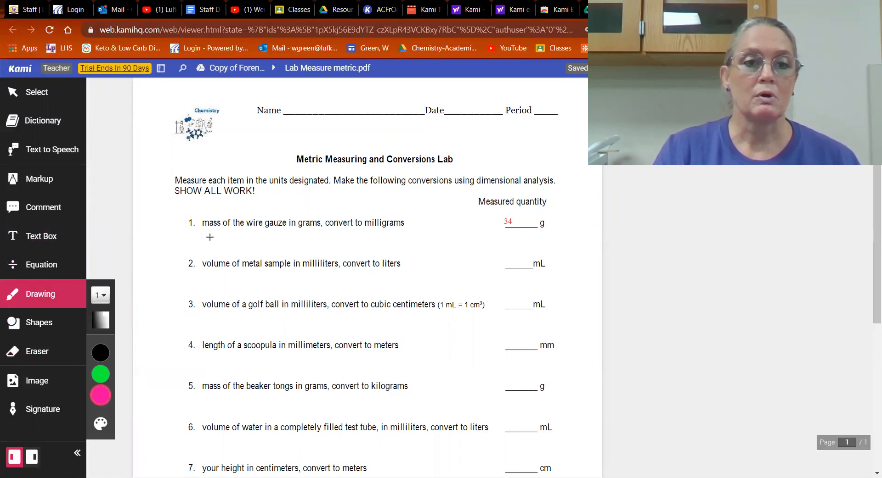
pyautogui.click(176, 240)
pyautogui.moveTo(99, 353)
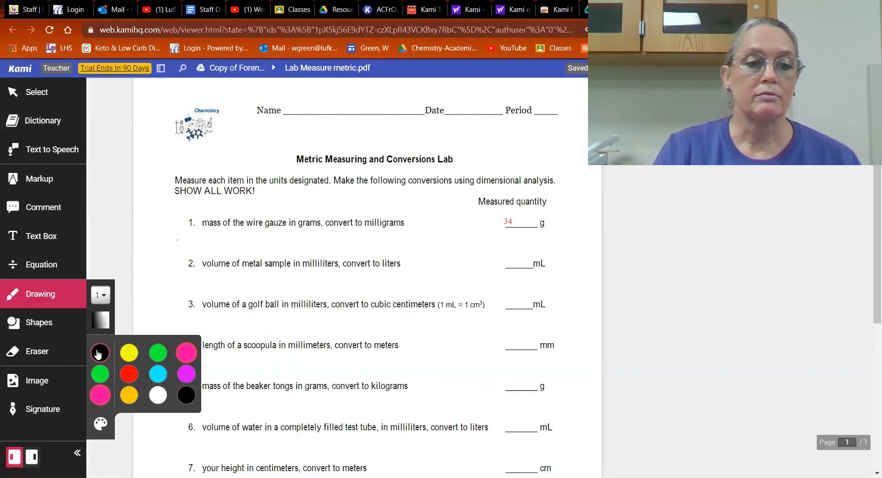
pyautogui.moveTo(165, 242); pyautogui.dragTo(281, 243)
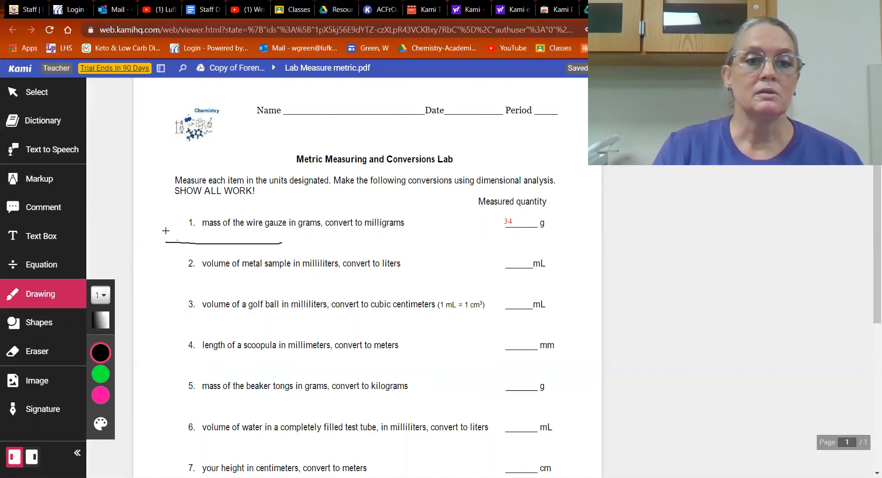
pyautogui.moveTo(166, 227); pyautogui.dragTo(171, 231)
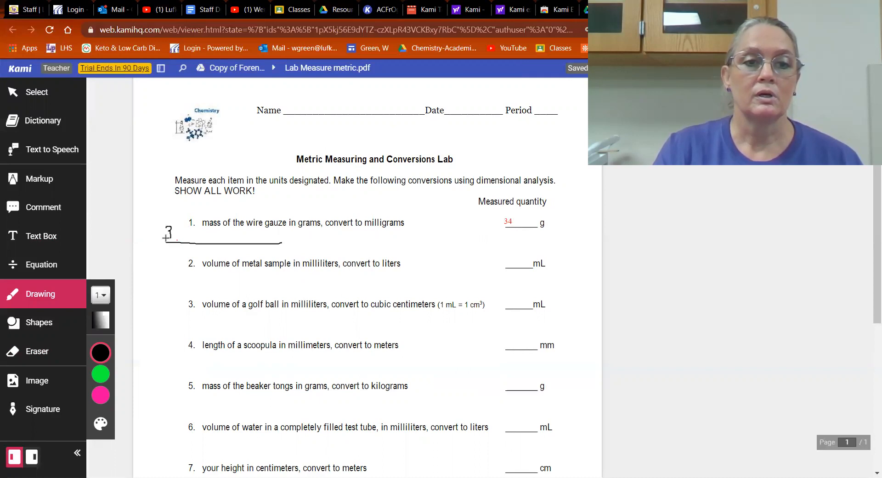
pyautogui.moveTo(172, 234)
pyautogui.mouseDown()
pyautogui.moveTo(179, 243)
pyautogui.moveTo(193, 235)
pyautogui.moveTo(183, 252)
pyautogui.mouseUp()
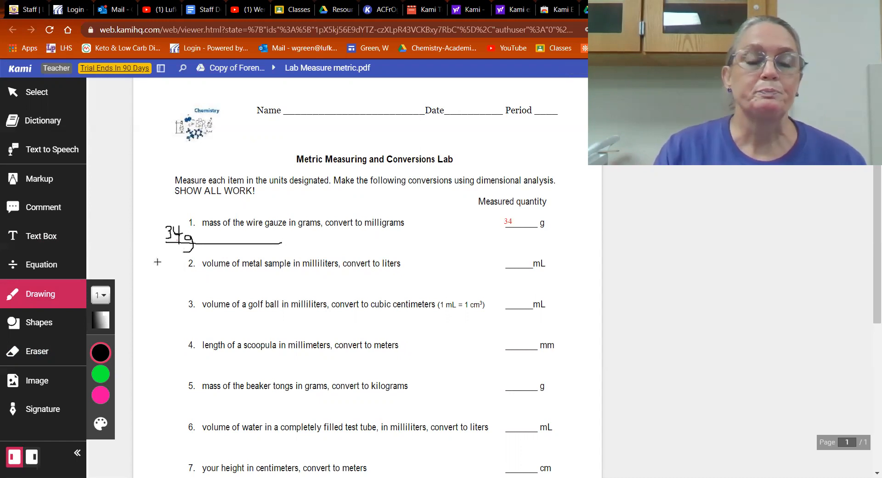
# - Draw a vertical divider after 34g, then add an equals sign and the target unit mg after the line
pyautogui.moveTo(204, 228); pyautogui.dragTo(203, 262)
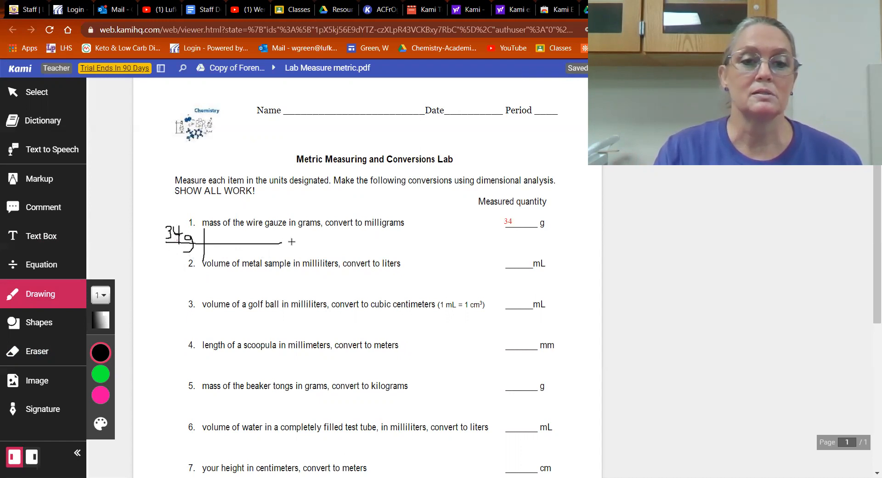
pyautogui.moveTo(291, 242); pyautogui.dragTo(309, 248)
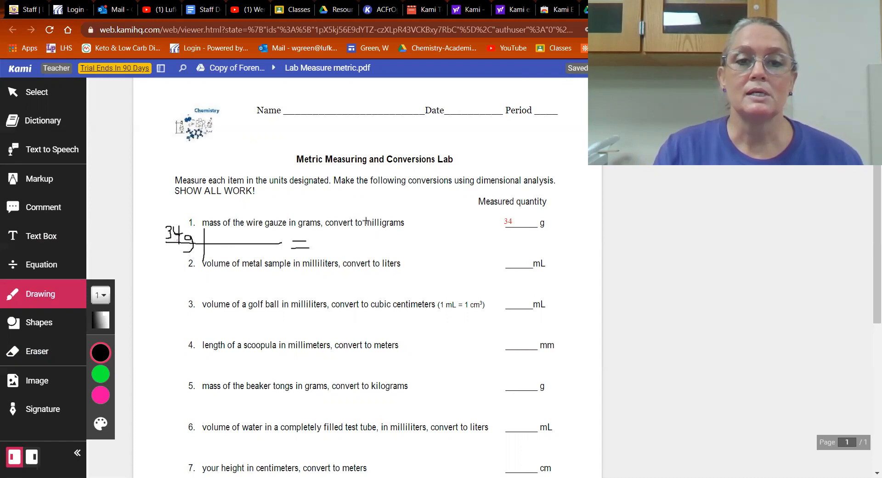
pyautogui.moveTo(423, 243)
pyautogui.mouseDown()
pyautogui.moveTo(423, 234)
pyautogui.moveTo(434, 248)
pyautogui.mouseUp()
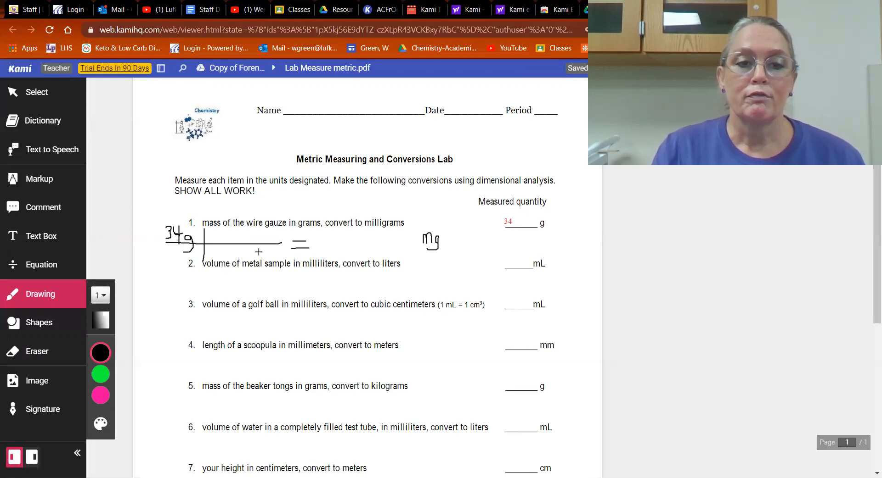
# - Handwrite the conversion factor 1000 mg over 1 g after the divider and strike out both g units
pyautogui.moveTo(254, 247)
pyautogui.mouseDown()
pyautogui.moveTo(261, 260)
pyautogui.moveTo(254, 262)
pyautogui.moveTo(267, 237)
pyautogui.moveTo(278, 235)
pyautogui.moveTo(270, 237)
pyautogui.moveTo(274, 251)
pyautogui.mouseUp()
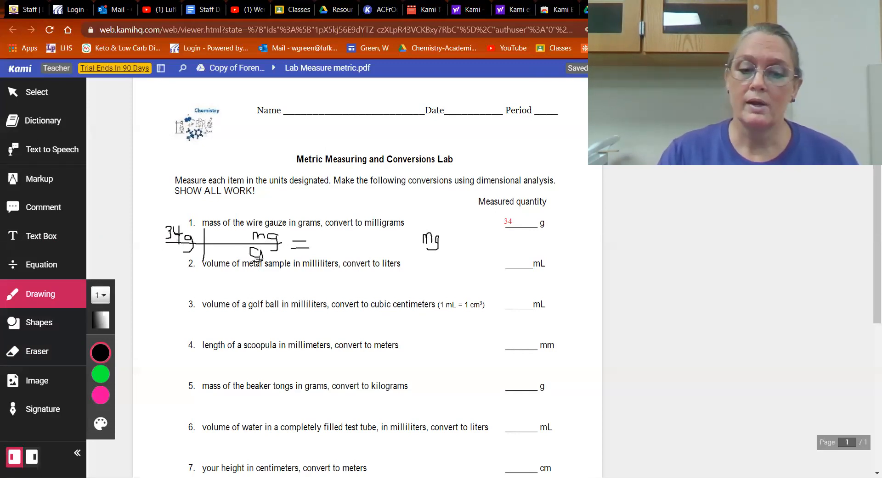
pyautogui.moveTo(225, 249); pyautogui.dragTo(226, 260)
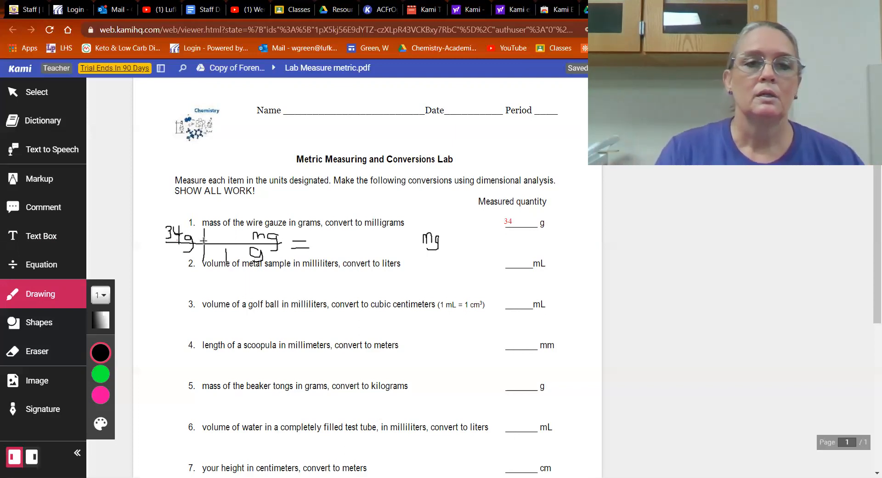
pyautogui.moveTo(214, 228)
pyautogui.mouseDown()
pyautogui.moveTo(215, 238)
pyautogui.moveTo(244, 231)
pyautogui.mouseUp()
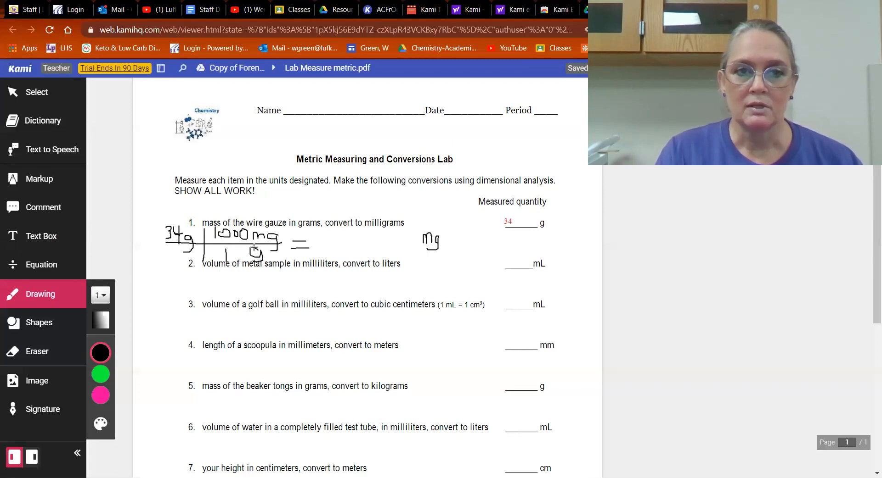
pyautogui.moveTo(196, 233); pyautogui.dragTo(183, 252)
pyautogui.moveTo(263, 249); pyautogui.dragTo(244, 261)
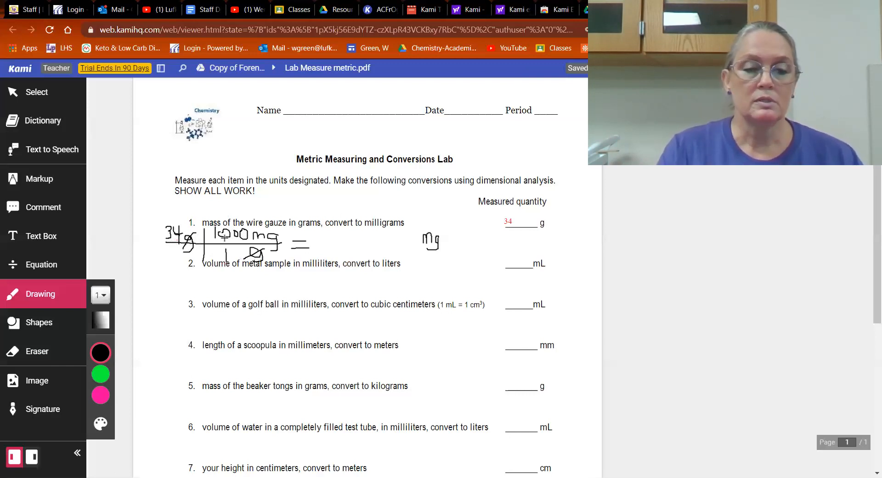
# - Handwrite 34000 in front of the target unit mg, circling the conversion factor's mg and underlining the full answer in pink
pyautogui.moveTo(319, 233)
pyautogui.mouseDown()
pyautogui.moveTo(327, 238)
pyautogui.moveTo(319, 244)
pyautogui.moveTo(343, 238)
pyautogui.moveTo(339, 244)
pyautogui.moveTo(352, 232)
pyautogui.moveTo(360, 241)
pyautogui.moveTo(363, 231)
pyautogui.moveTo(373, 242)
pyautogui.moveTo(374, 230)
pyautogui.mouseUp()
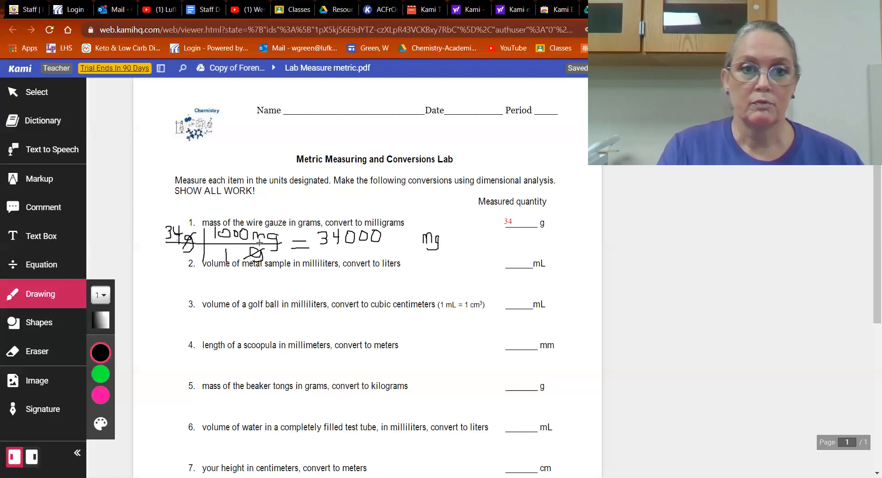
pyautogui.moveTo(261, 224)
pyautogui.mouseDown()
pyautogui.moveTo(252, 232)
pyautogui.moveTo(275, 251)
pyautogui.moveTo(269, 226)
pyautogui.moveTo(253, 227)
pyautogui.mouseUp()
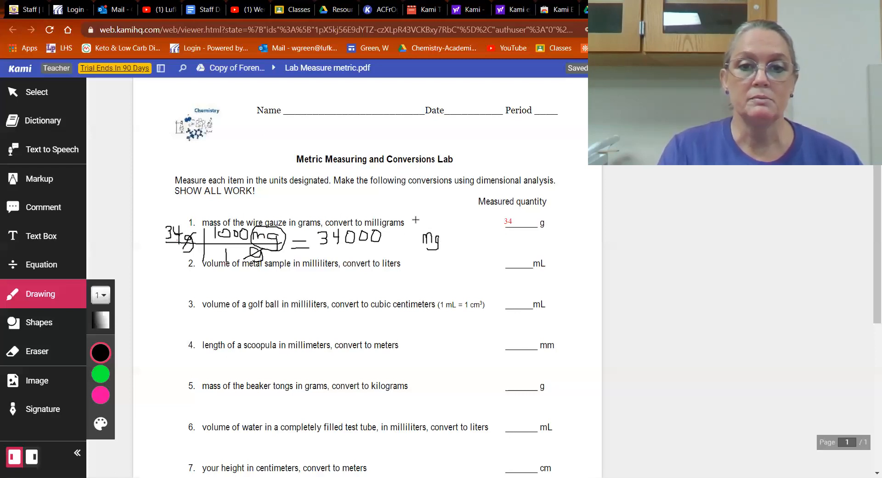
pyautogui.click(99, 399)
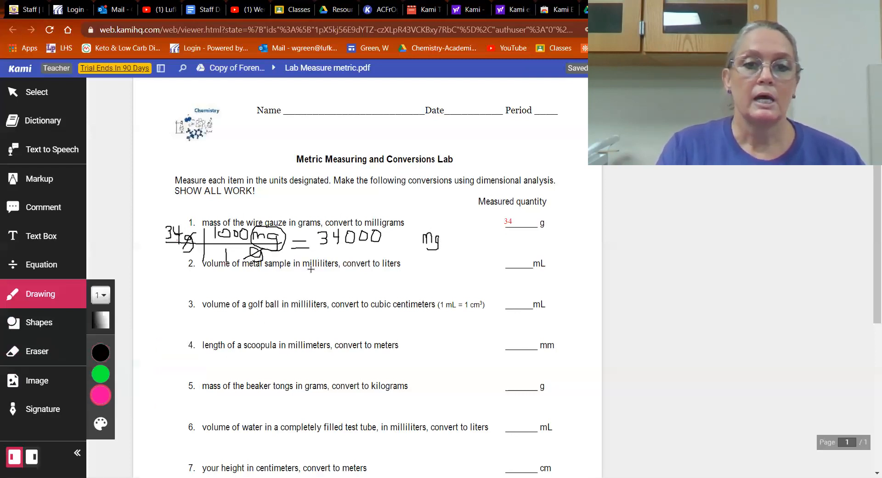
pyautogui.moveTo(319, 248); pyautogui.dragTo(451, 251)
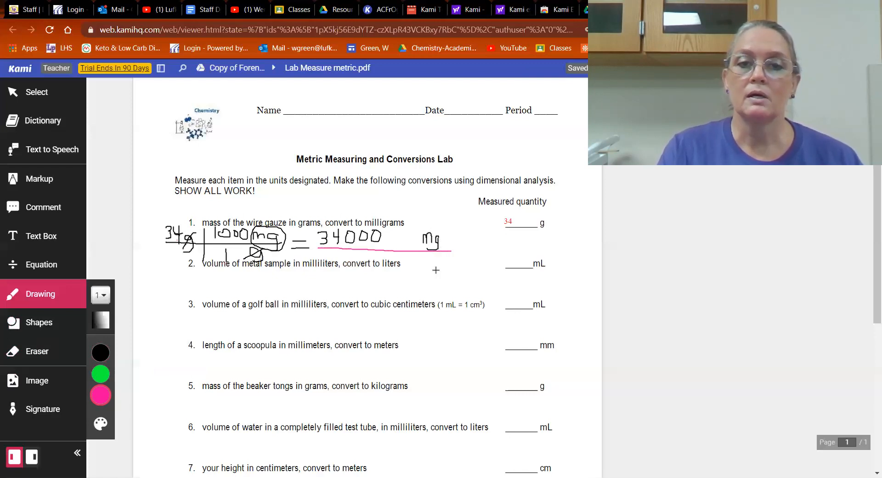